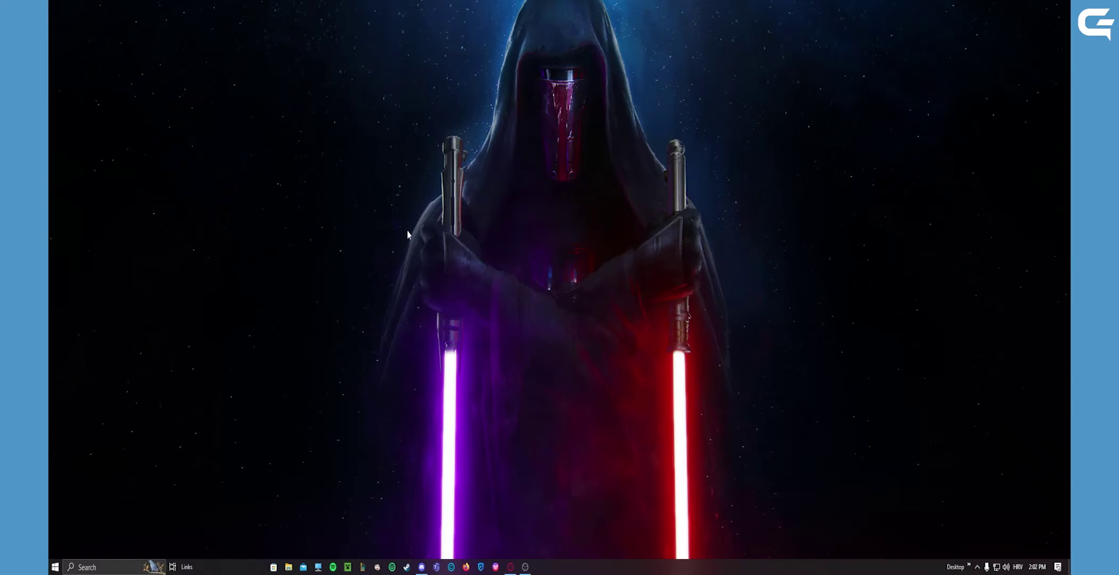
# Switch to Discord and start the Community Server setup from the server's settings.
pyautogui.click(421, 567)
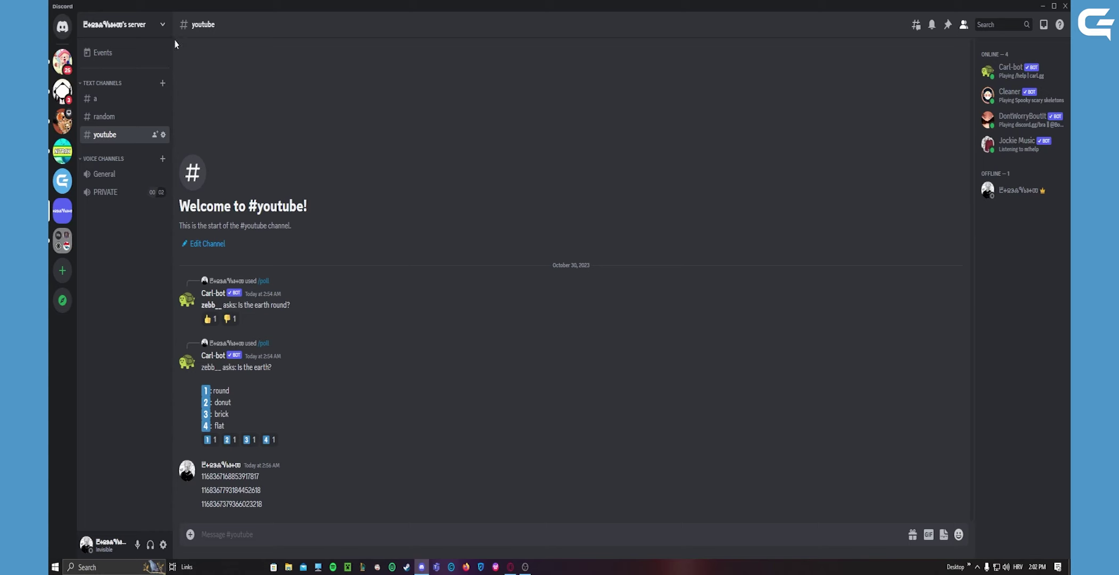
pyautogui.click(160, 26)
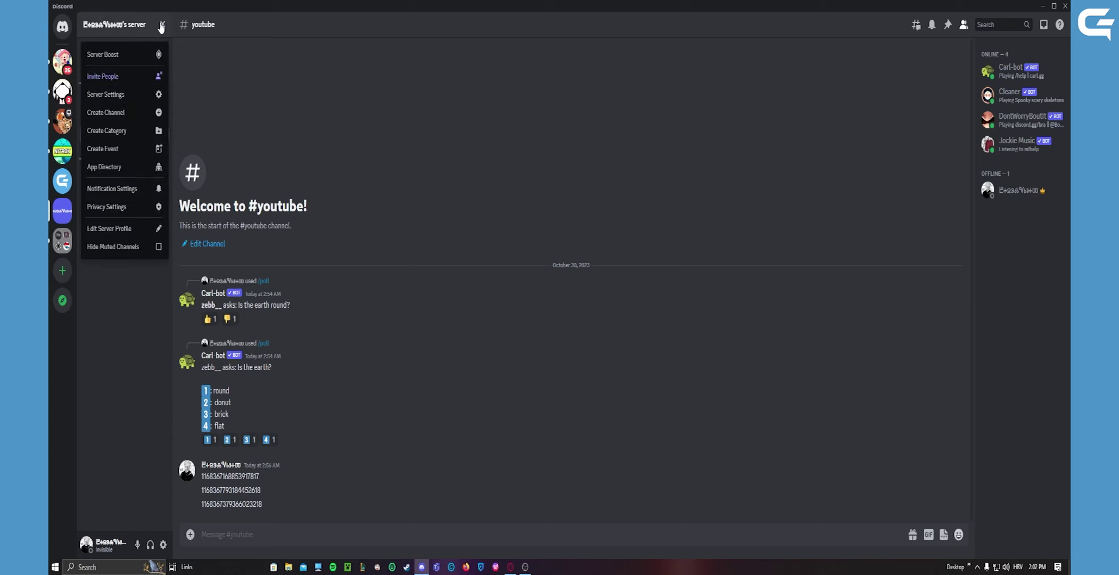
pyautogui.click(156, 96)
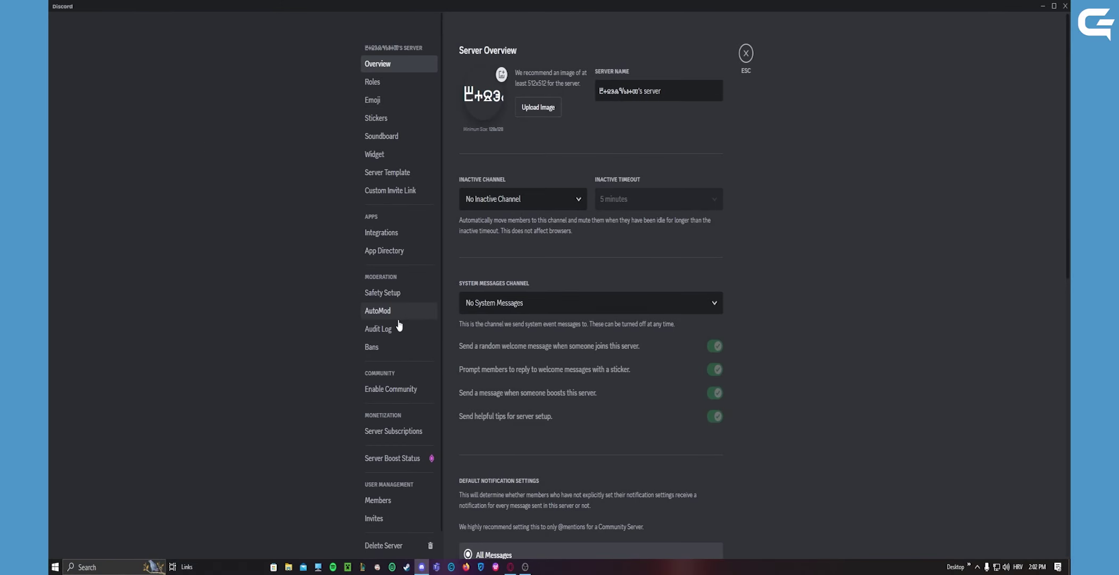
pyautogui.click(411, 392)
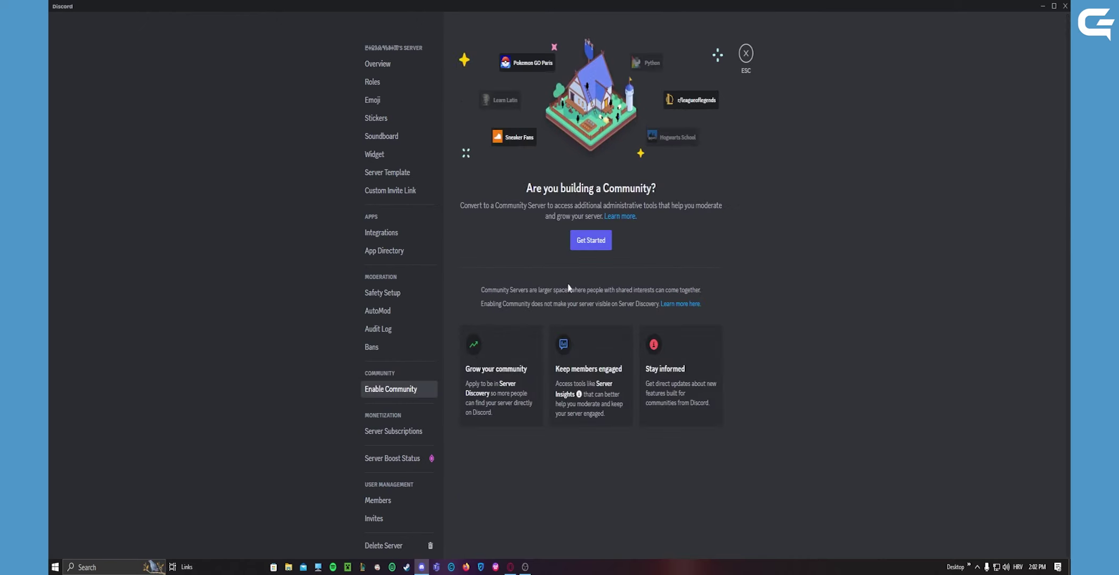
pyautogui.click(597, 242)
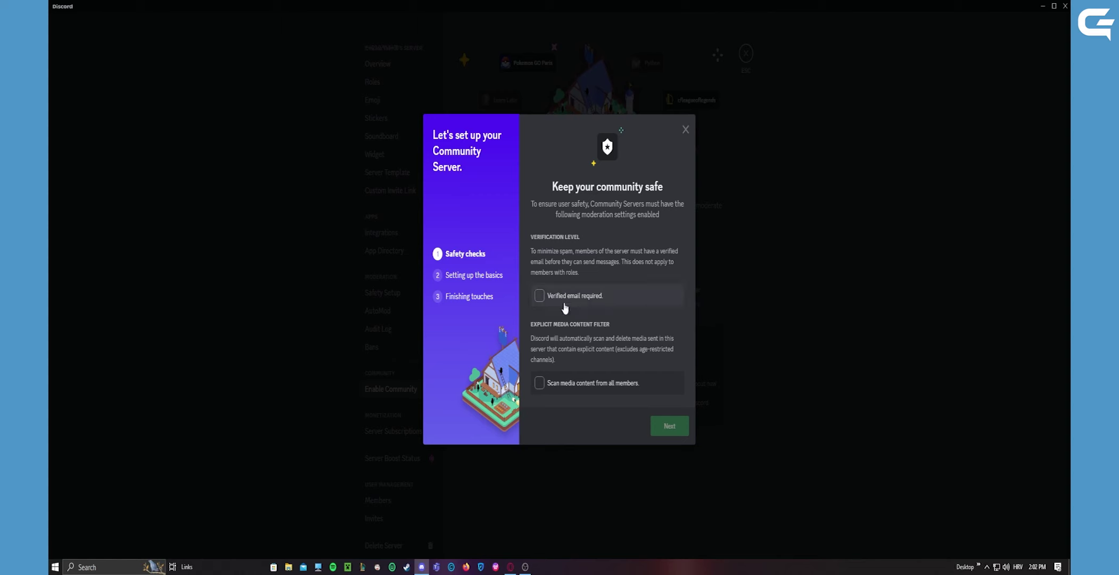
# Require verified email and media content scanning for all members in the safety checks, and continue the setup.
pyautogui.click(539, 296)
pyautogui.click(540, 384)
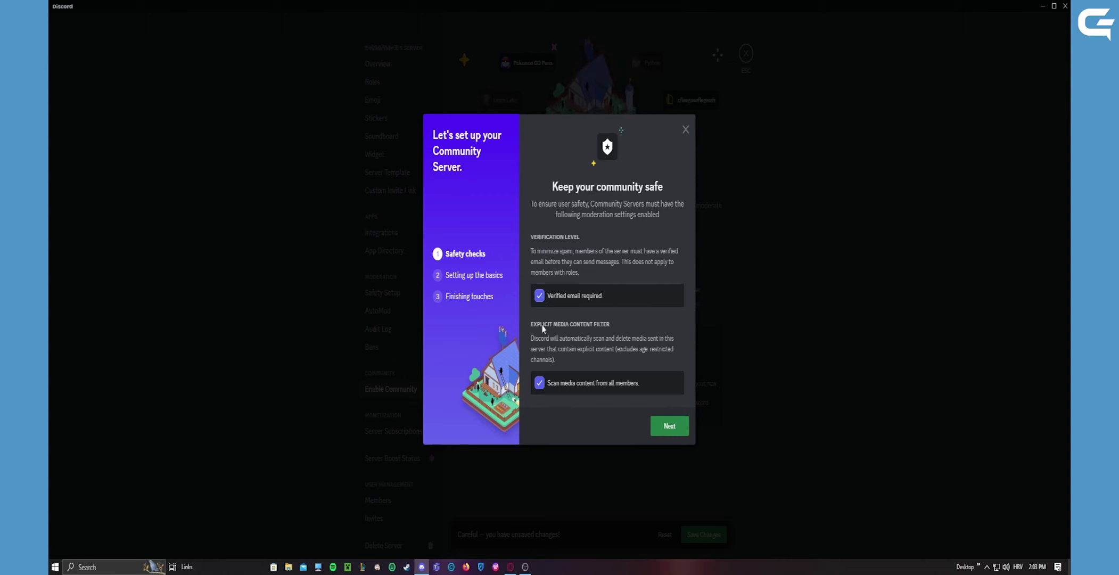
pyautogui.click(668, 427)
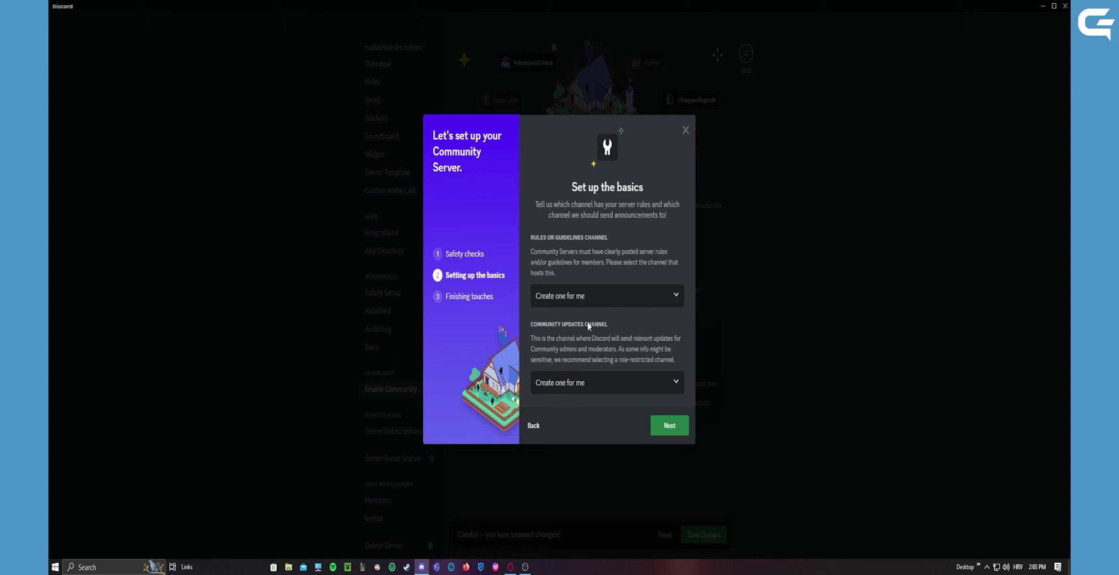
# Review the rules channel choices, keep "Create one for me" for both the rules and community updates channels, and continue.
pyautogui.click(646, 297)
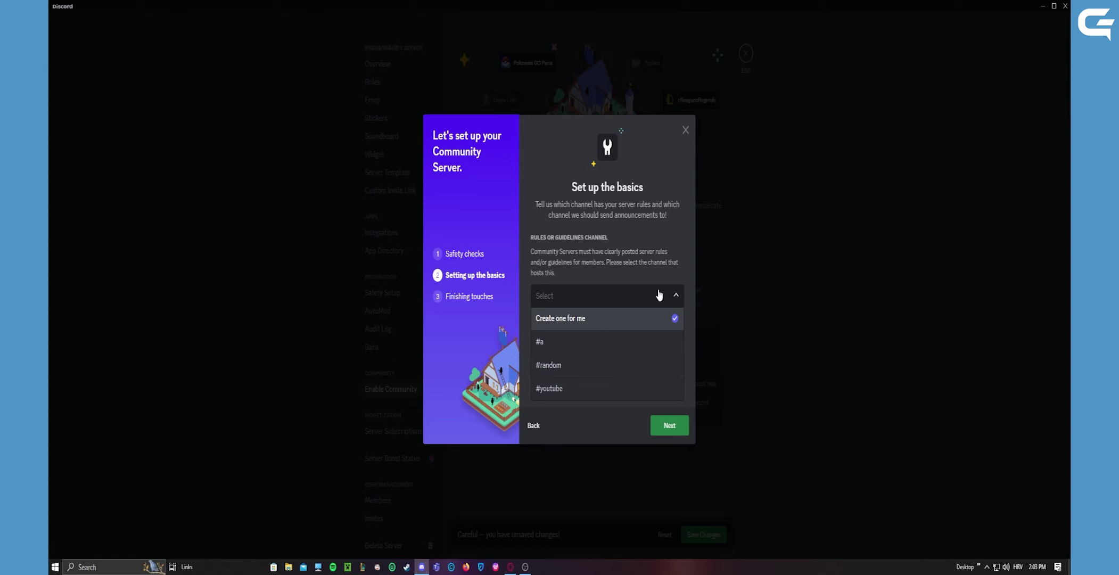
pyautogui.click(636, 270)
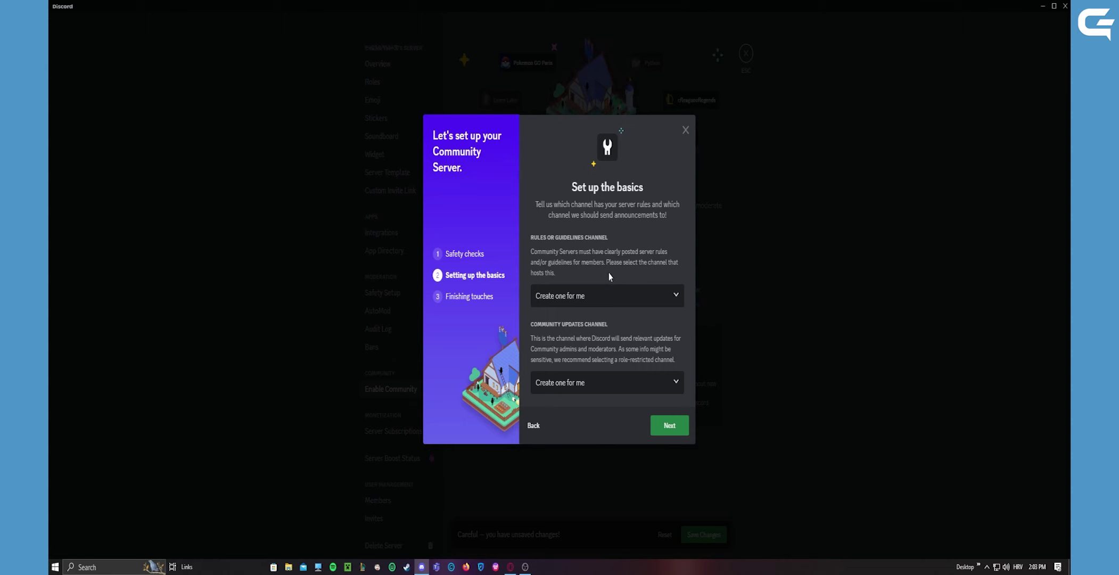
pyautogui.click(612, 296)
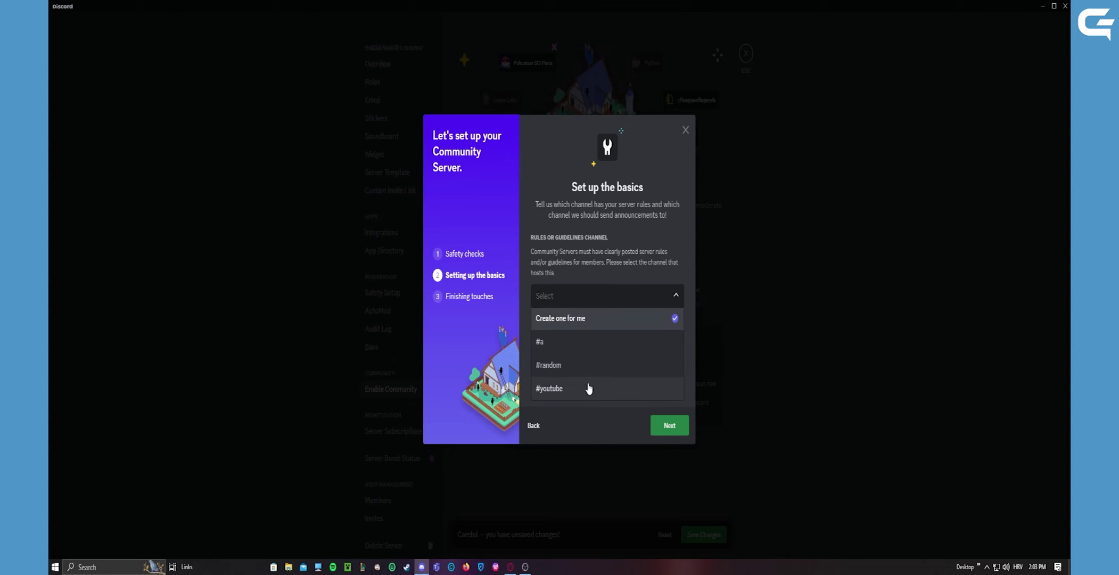
pyautogui.click(676, 295)
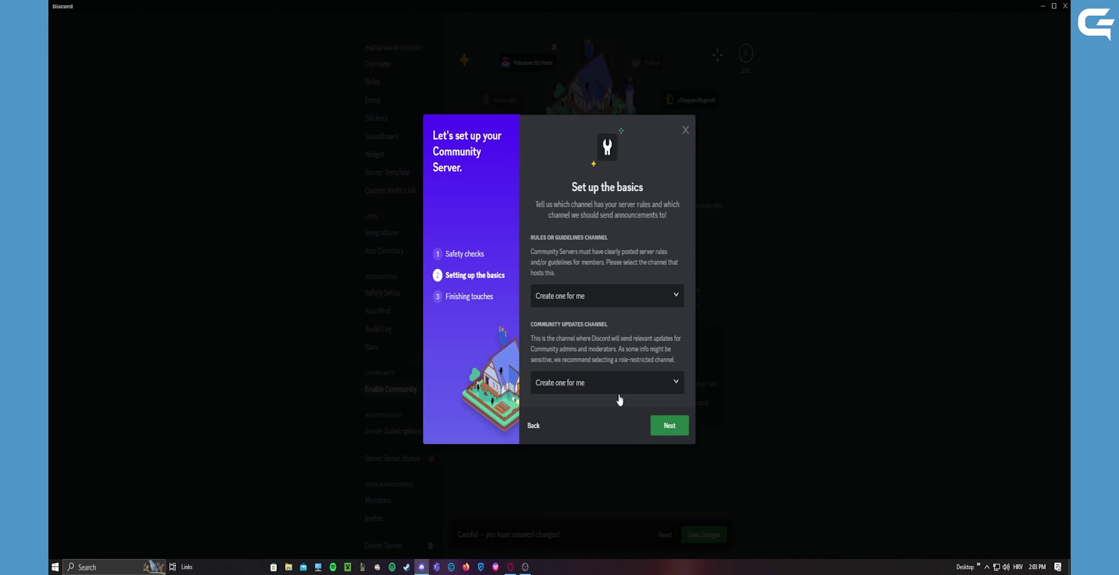
pyautogui.click(665, 429)
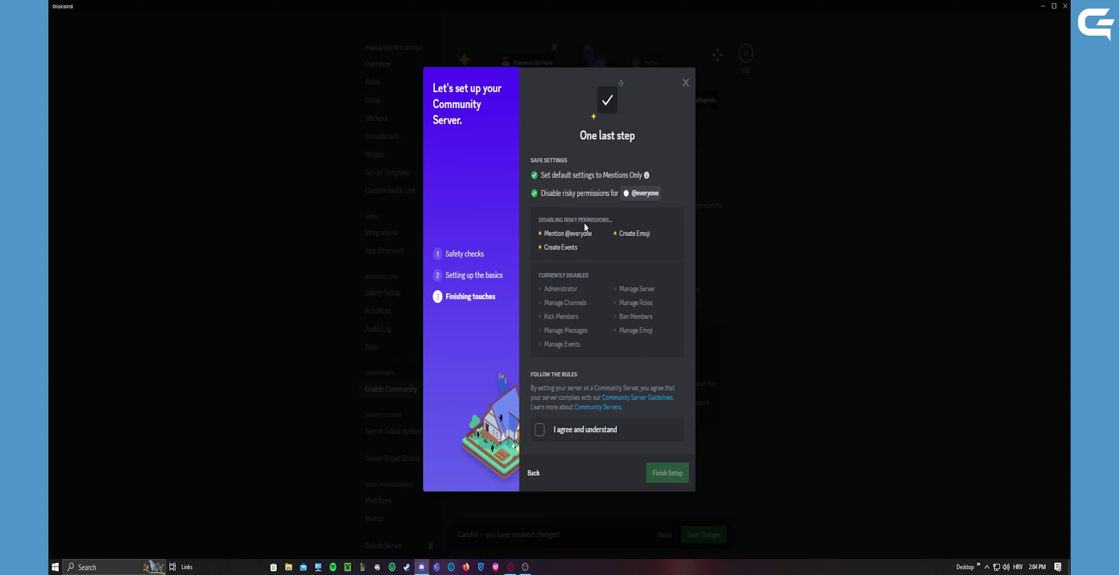
# Agree to the Community Server guidelines, finish the setup and leave the server settings.
pyautogui.click(538, 433)
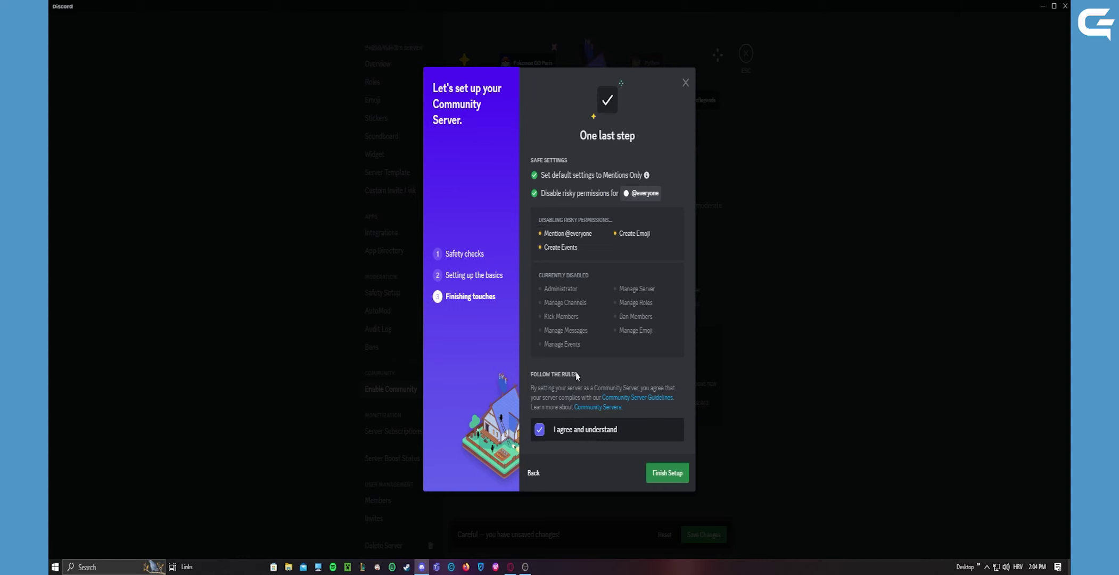
pyautogui.click(667, 472)
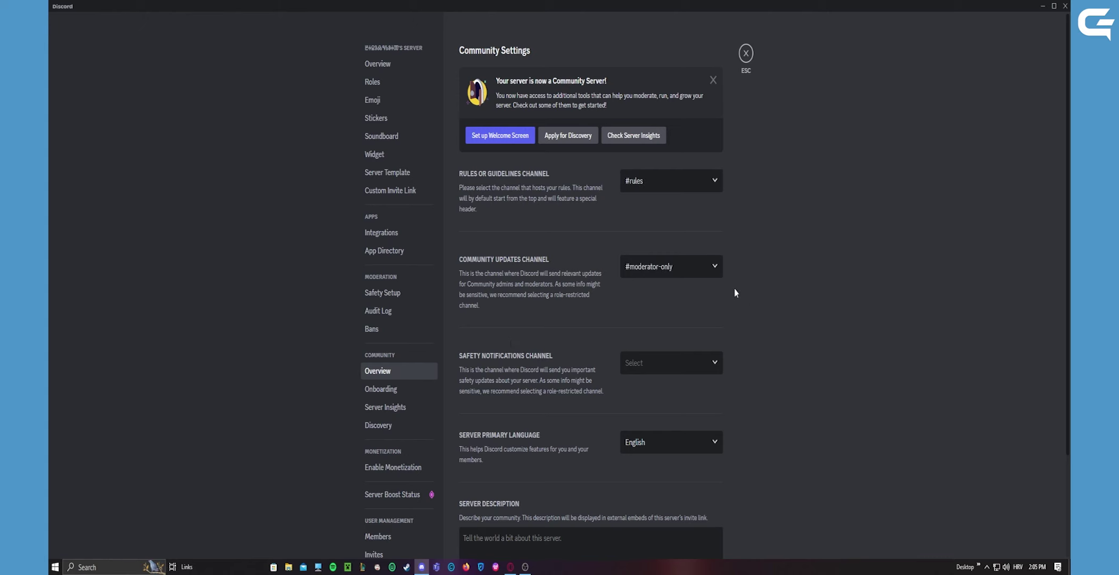
pyautogui.click(747, 53)
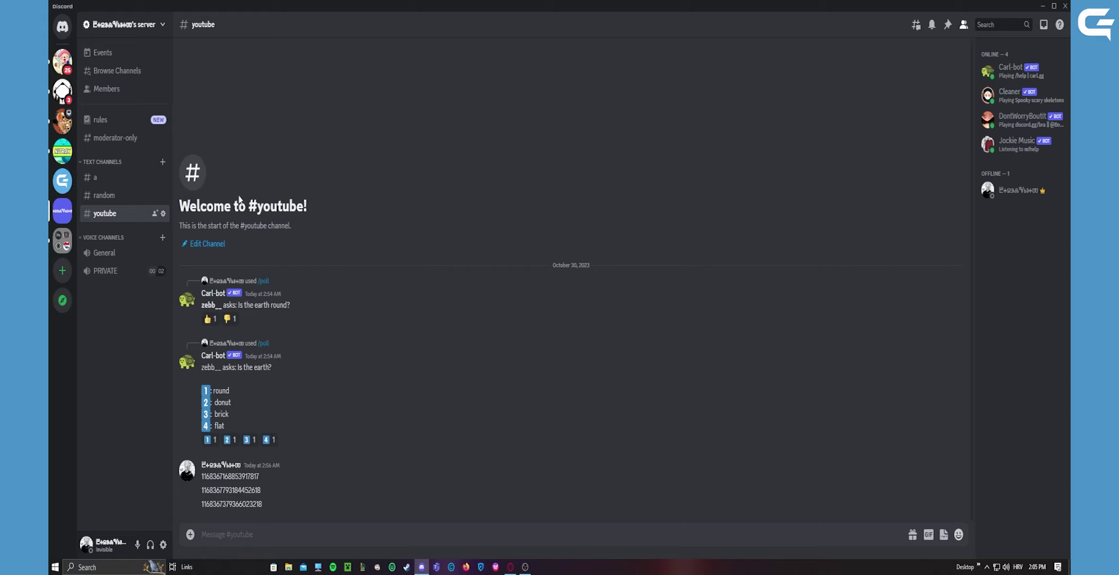
# Create an Announcement channel named "important-things" under Text Channels.
pyautogui.click(163, 162)
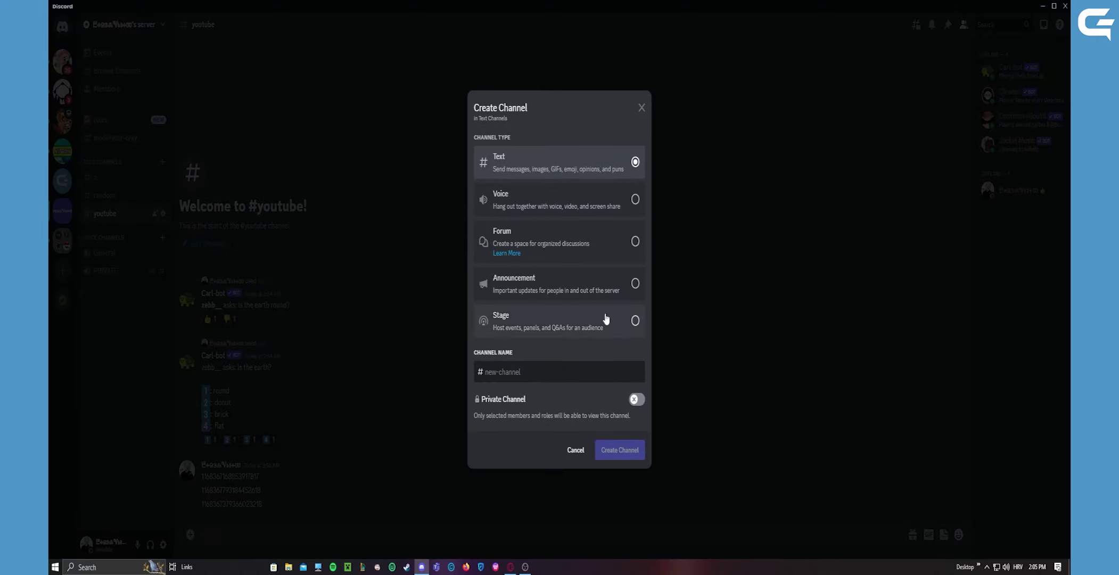
pyautogui.click(636, 285)
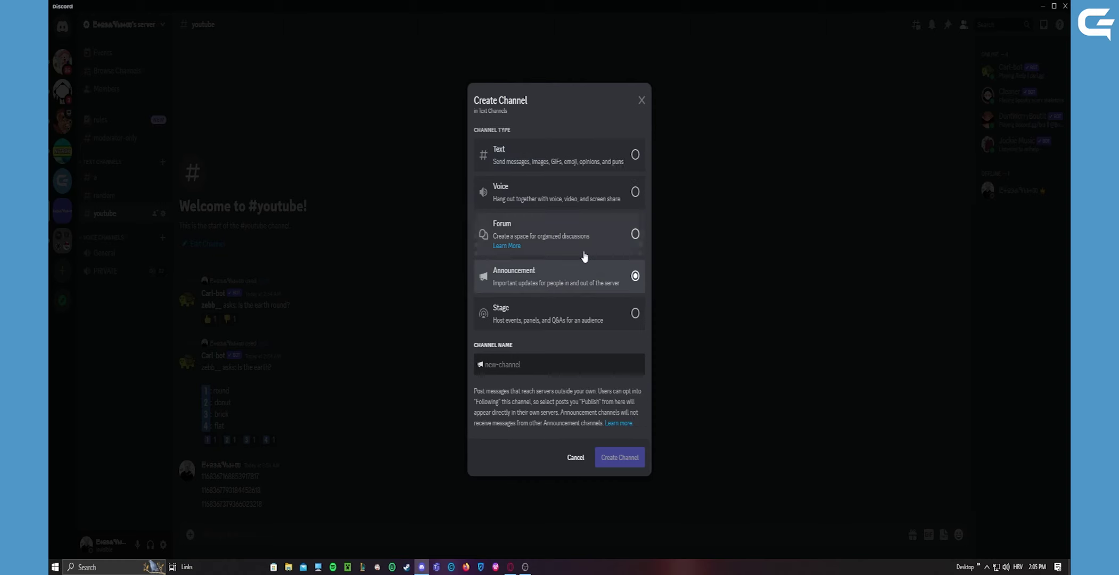
pyautogui.click(529, 368)
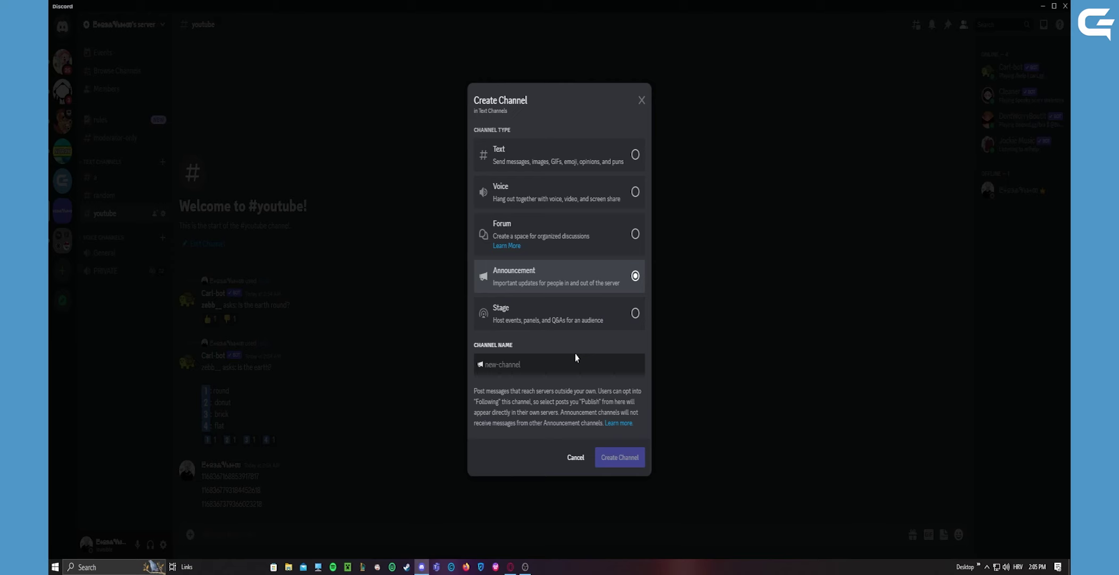
pyautogui.write('lmportant-things')
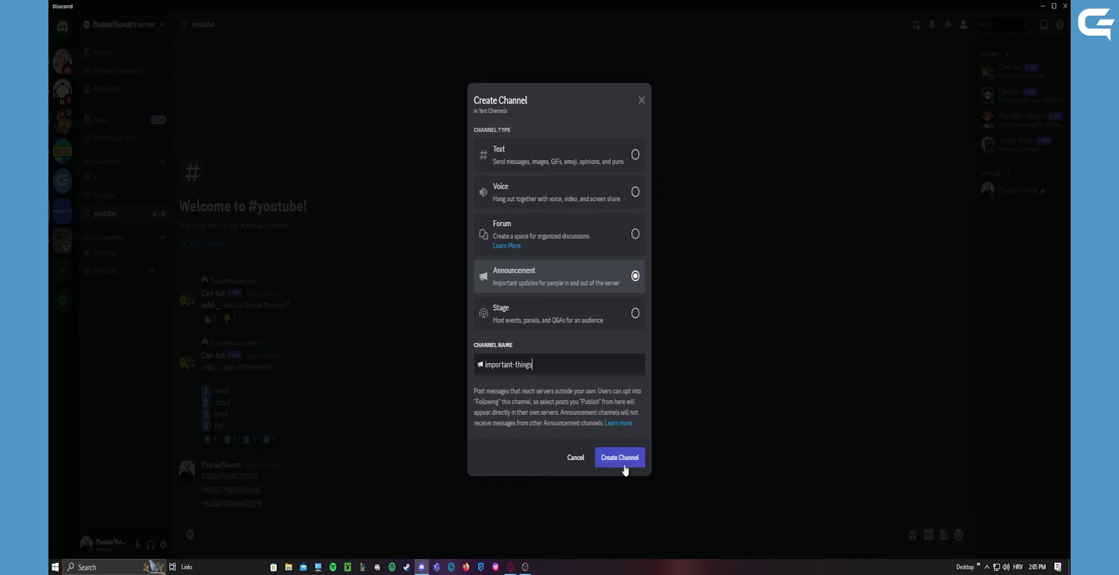
pyautogui.click(626, 462)
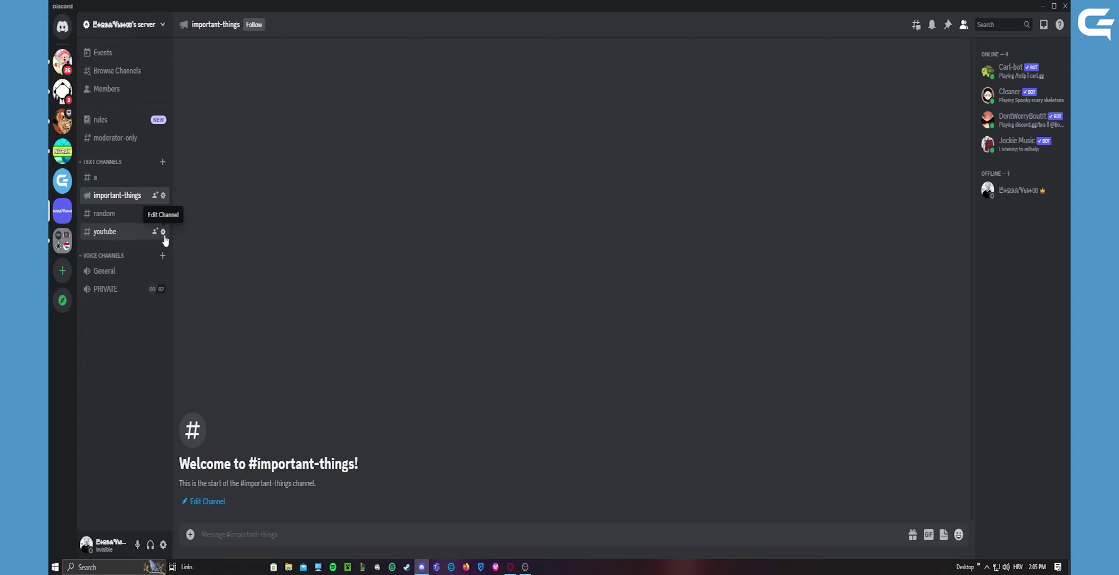
# Look at the Announcement Channel option in the youtube channel's settings, then leave them without changes.
pyautogui.click(163, 232)
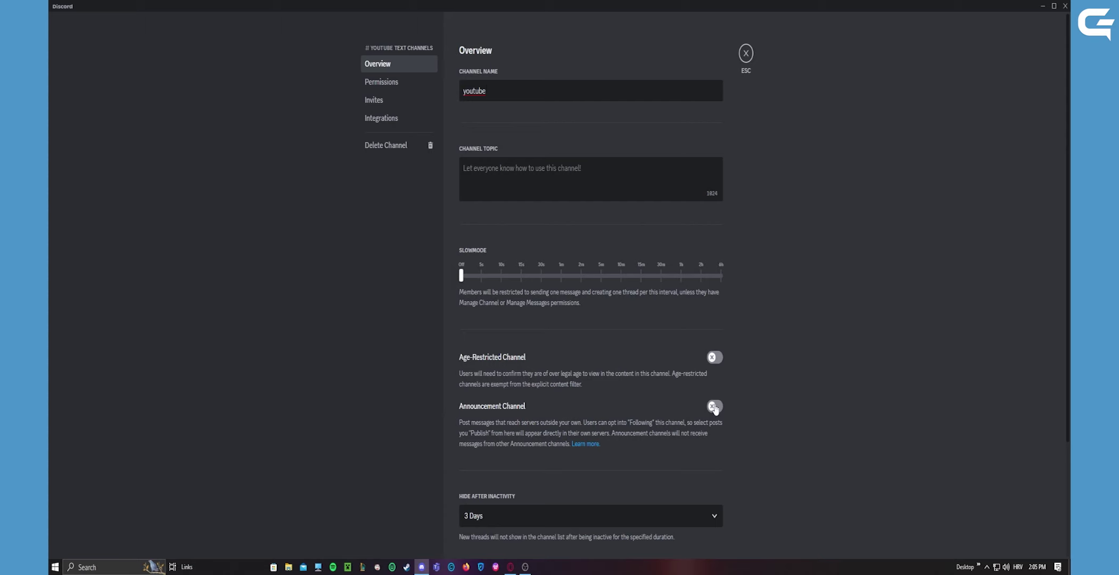
pyautogui.click(745, 53)
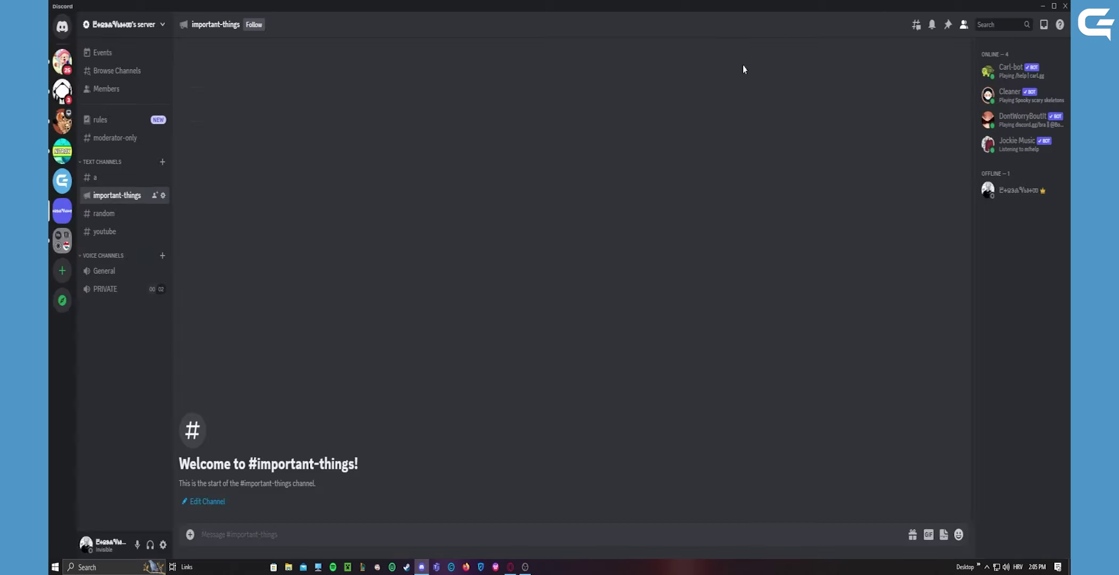
# Disable Community for the server in the Community overview, save the changes, leave the settings and minimize Discord.
pyautogui.click(163, 27)
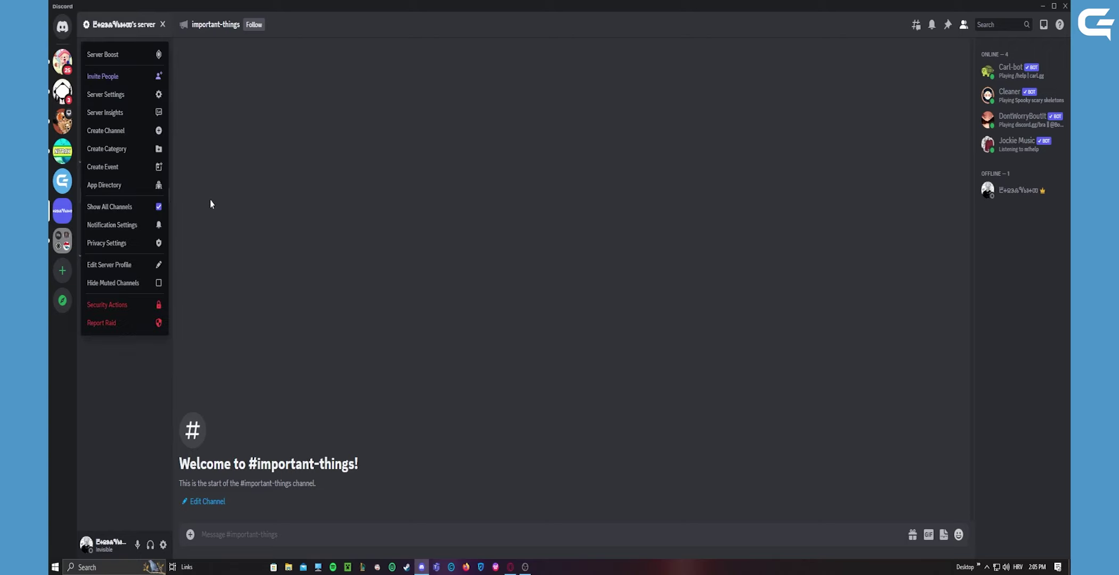
pyautogui.click(149, 99)
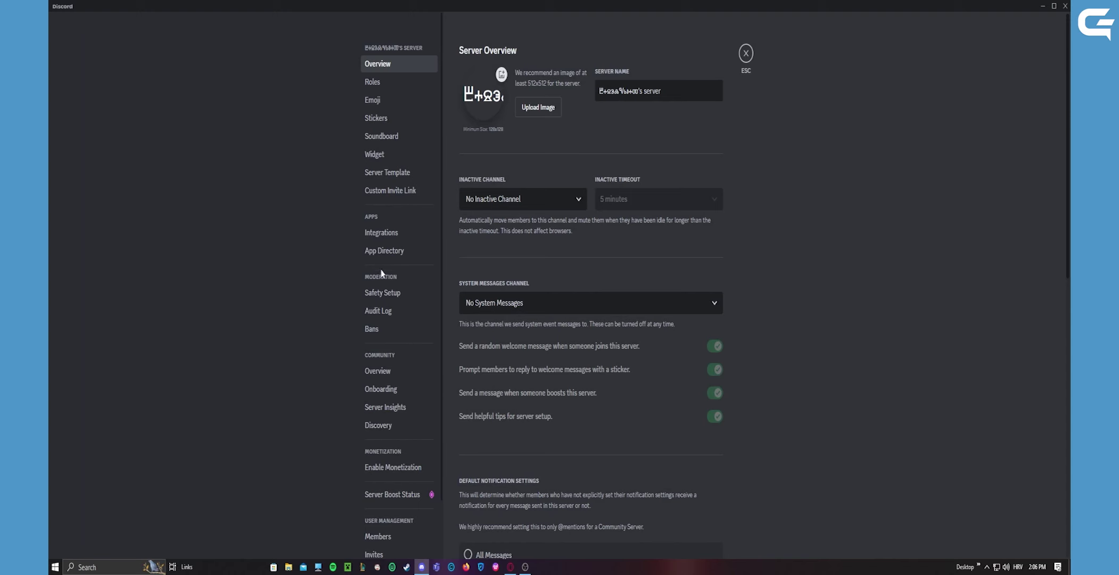
pyautogui.click(389, 373)
pyautogui.scroll(-3, 542, 377)
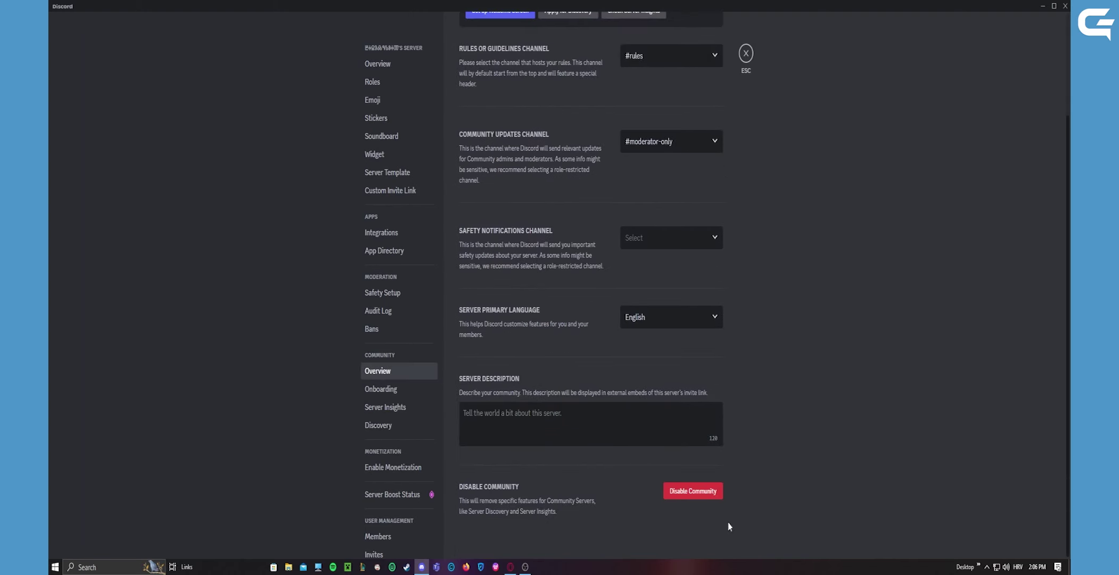
pyautogui.click(711, 493)
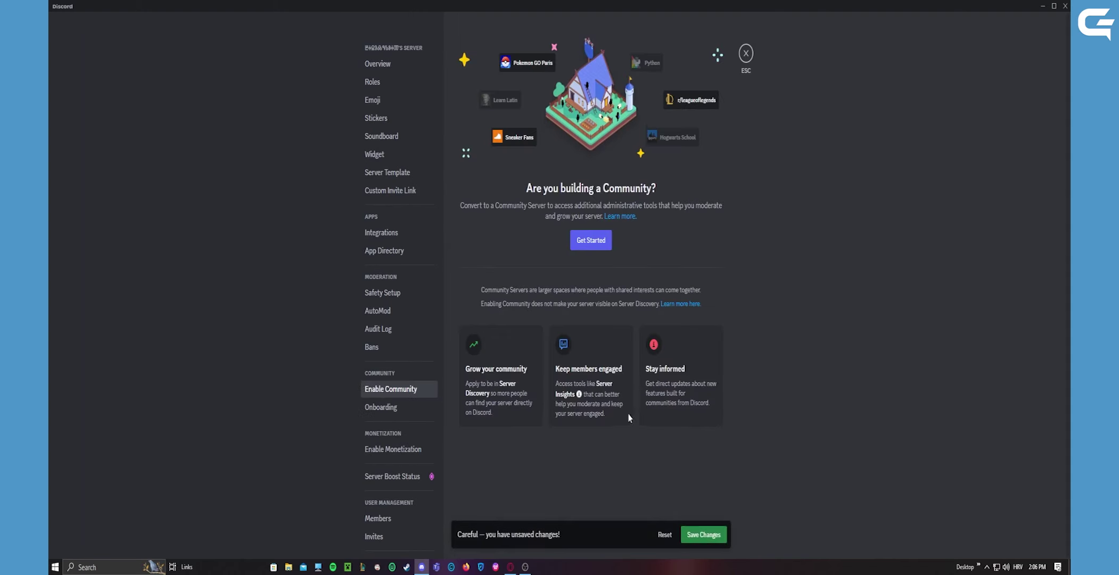
pyautogui.click(701, 537)
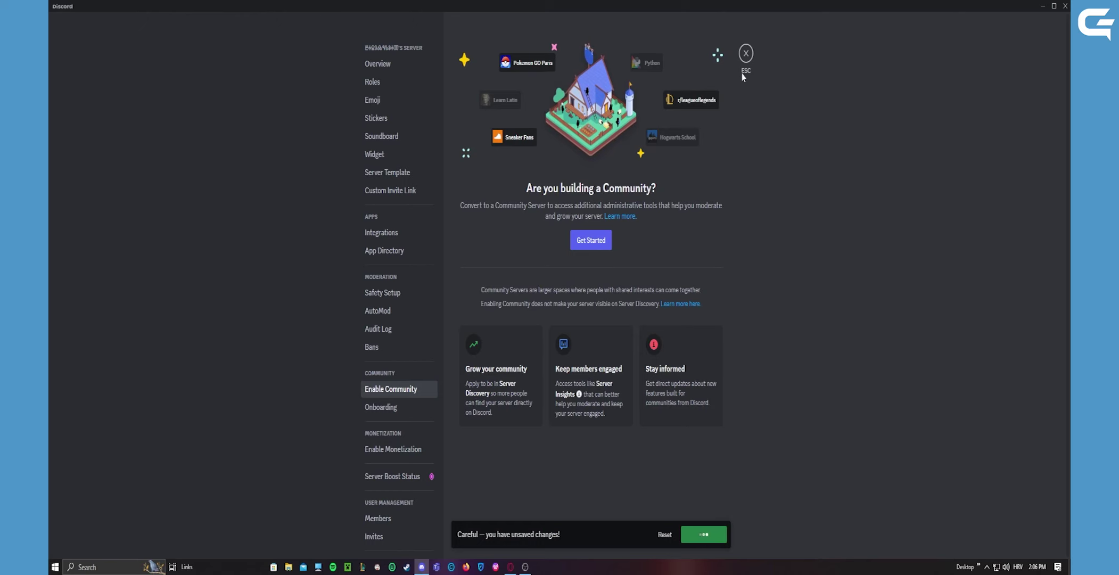
pyautogui.click(746, 54)
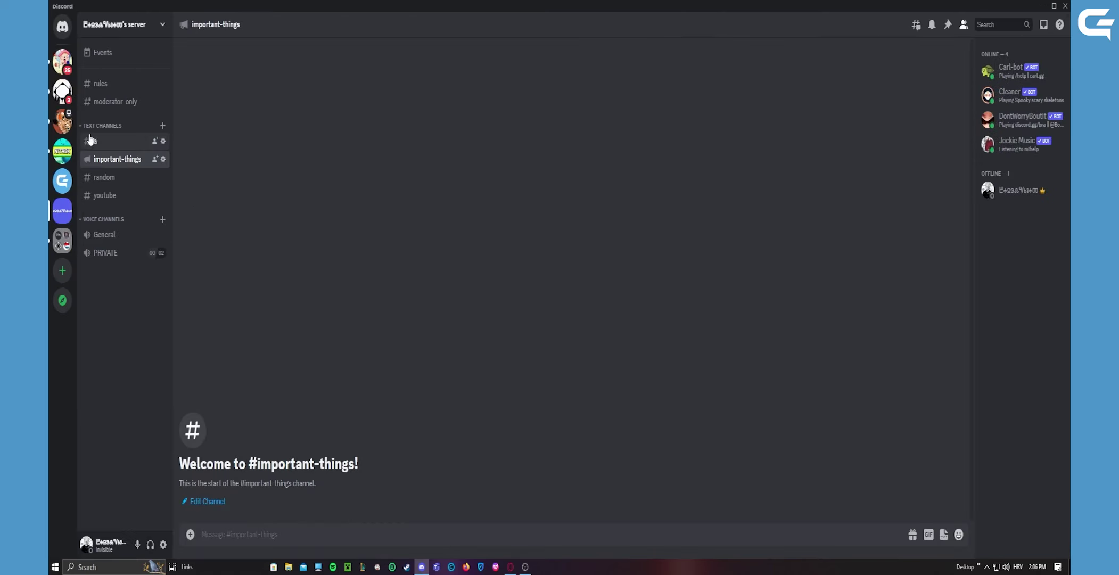
pyautogui.click(1043, 7)
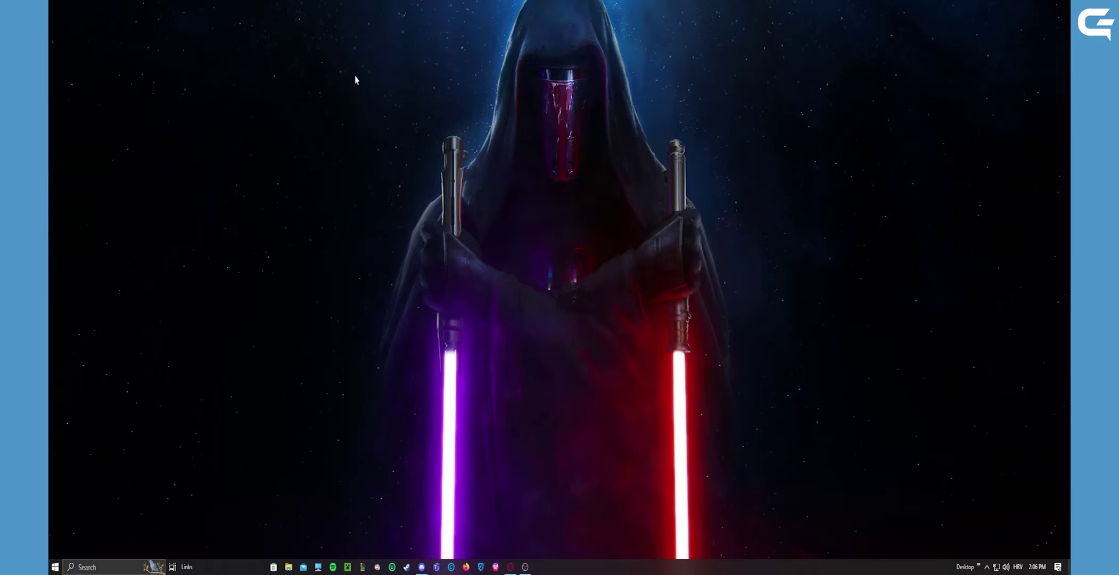